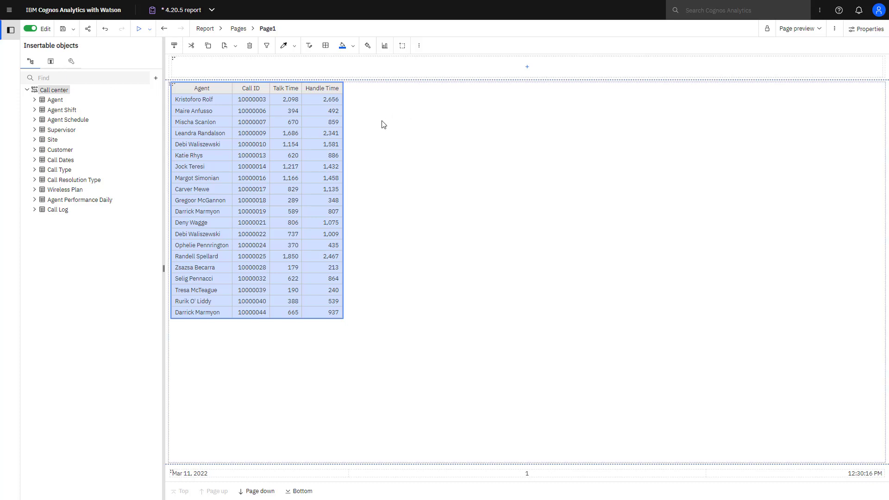
# Add a % (Talk Time, Handle Time) quick calculation from the Talk Time and Handle Time columns.
pyautogui.click(292, 169)
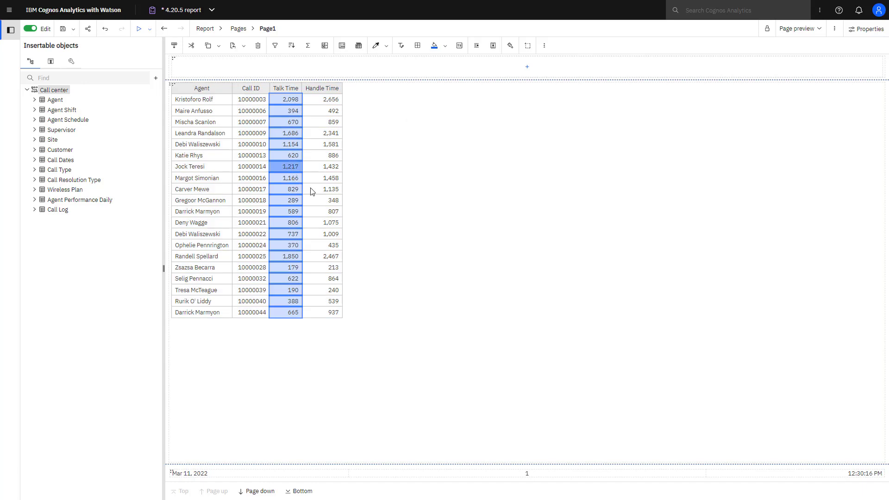
pyautogui.keyDown('ctrl'); pyautogui.click(331, 225); pyautogui.keyUp('ctrl')
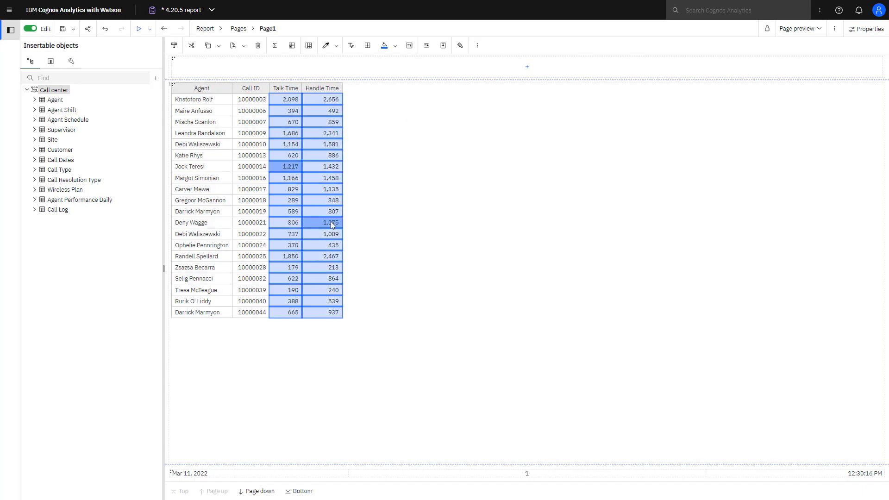
pyautogui.click(293, 48)
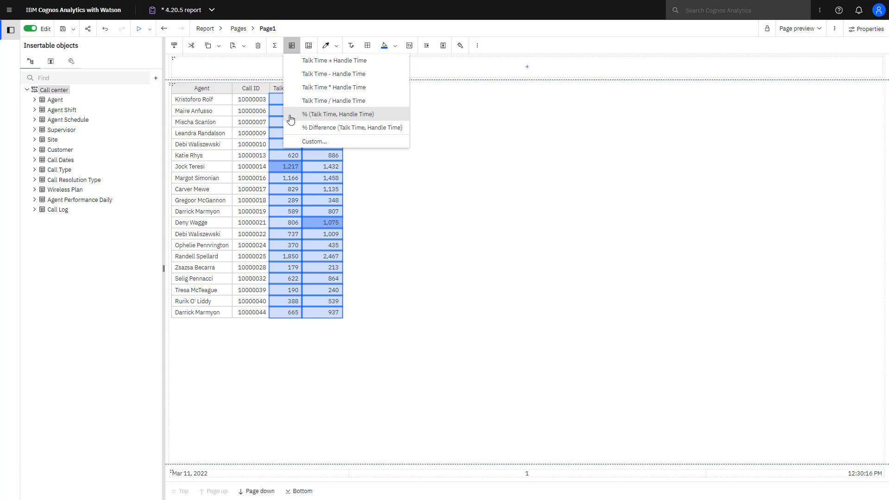
pyautogui.click(291, 117)
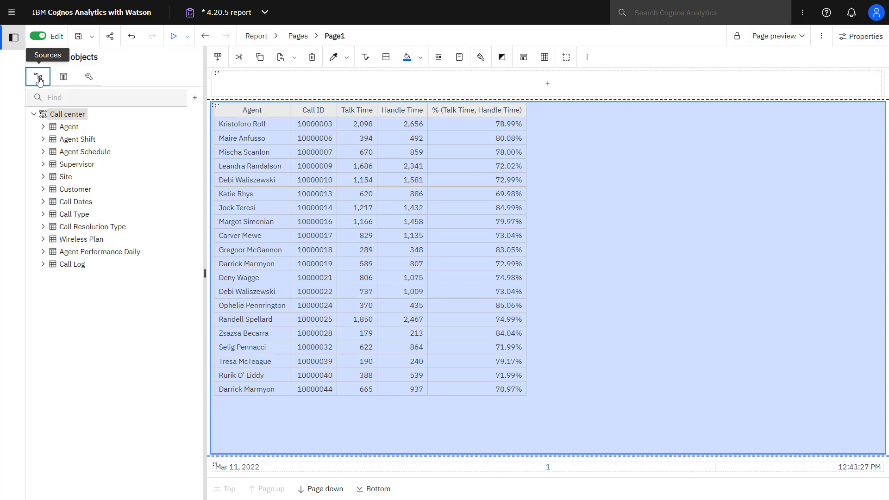
# Drag a Query calculation from the Toolbox into the list between Talk Time and Handle Time.
pyautogui.click(88, 79)
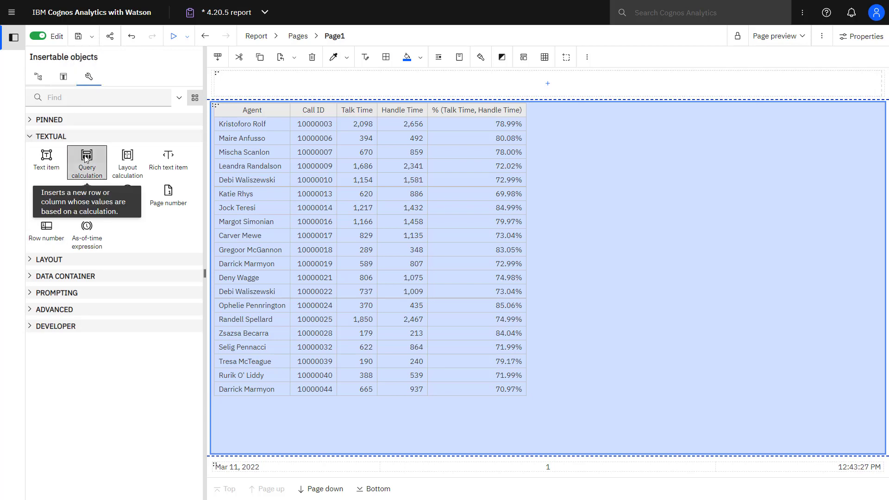
pyautogui.moveTo(86, 159); pyautogui.dragTo(513, 187)
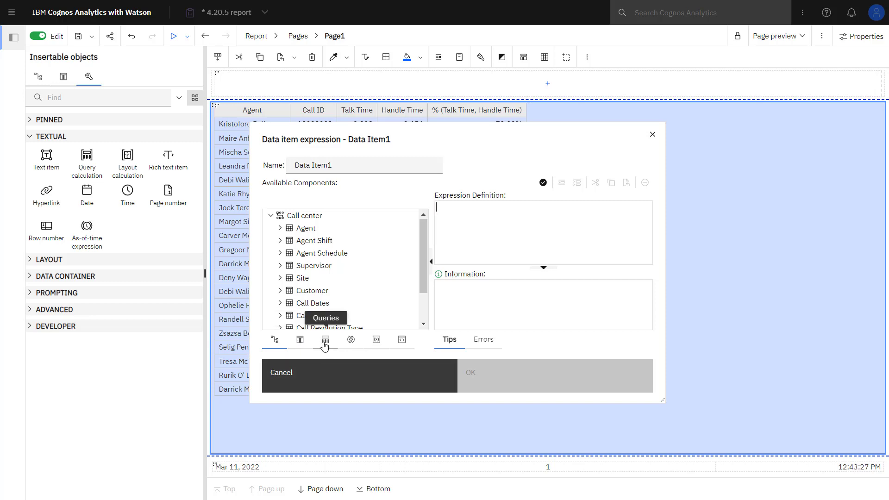
pyautogui.click(352, 341)
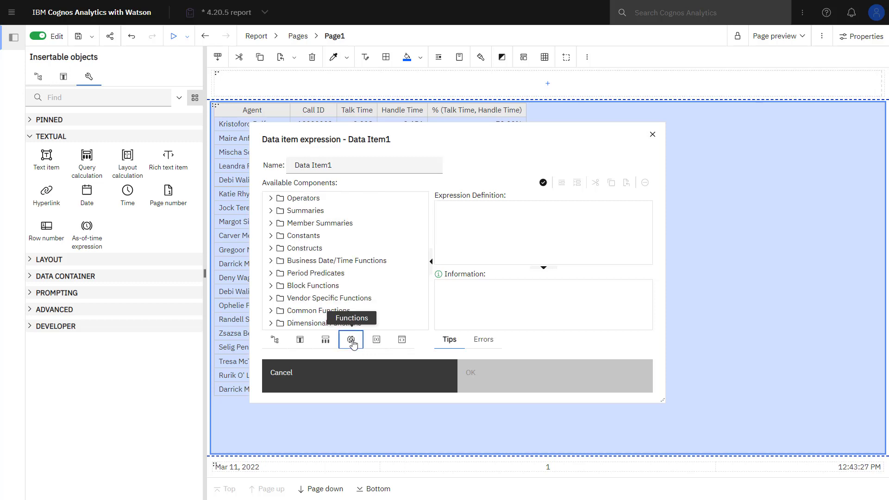
pyautogui.click(272, 199)
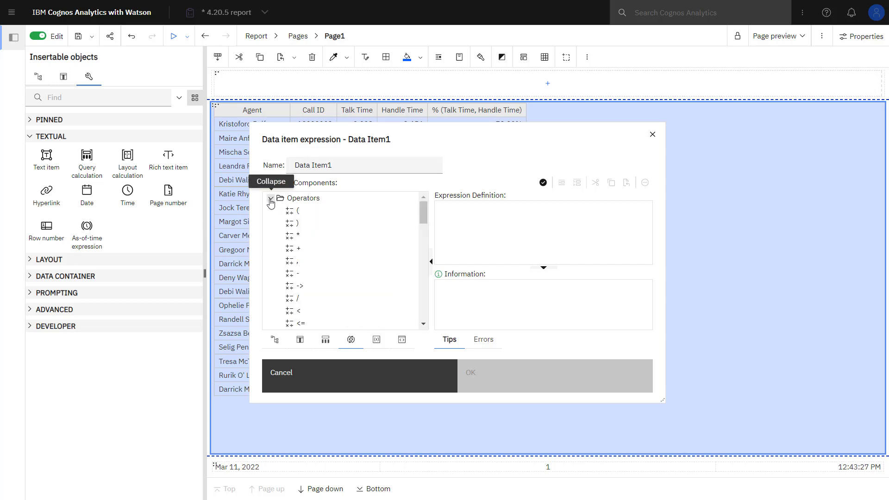
pyautogui.click(271, 200)
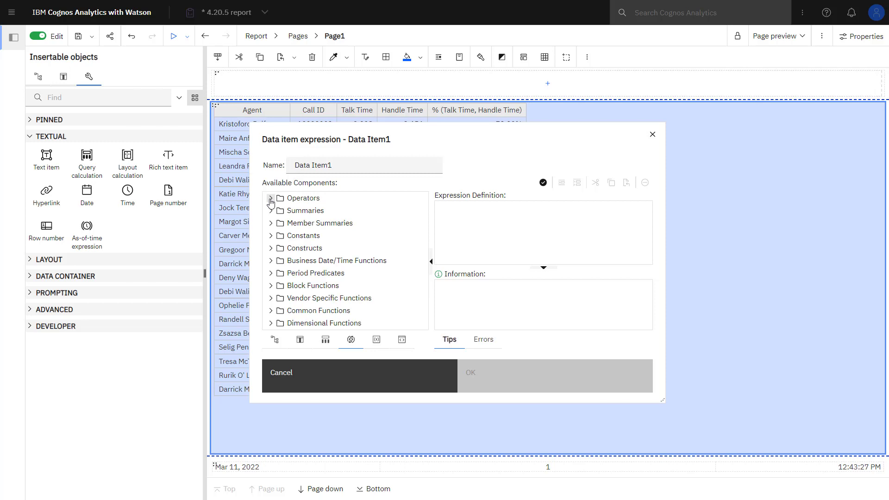
pyautogui.click(271, 247)
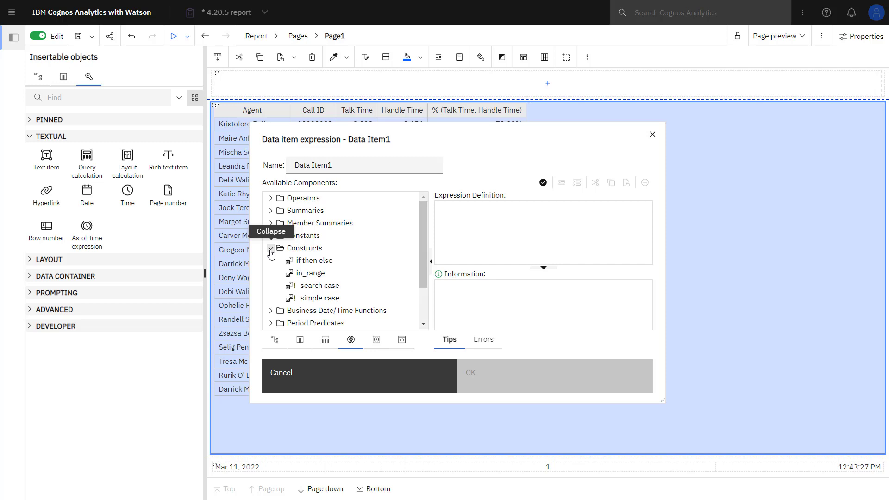
pyautogui.click(270, 249)
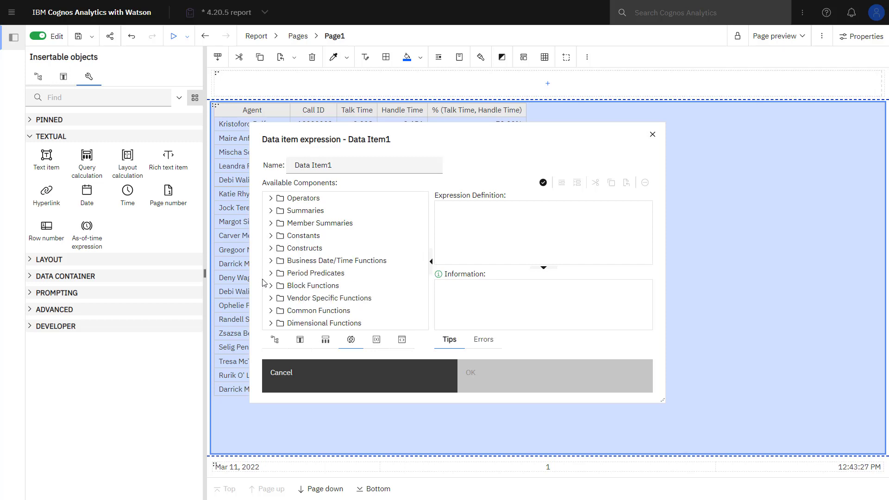
pyautogui.click(271, 310)
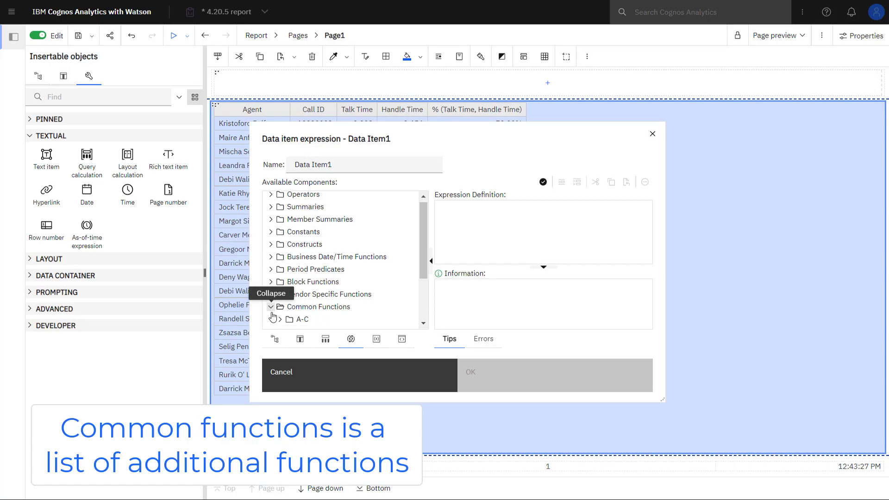
pyautogui.scroll(-2, 272, 315)
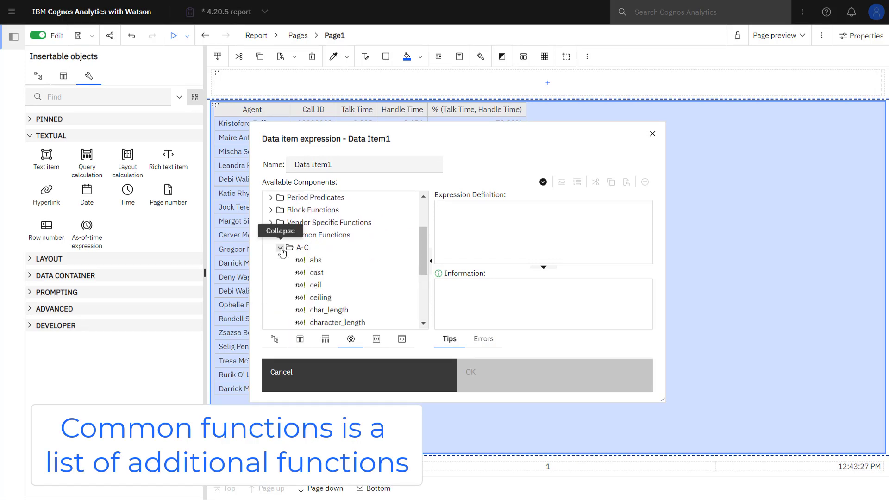
pyautogui.click(304, 324)
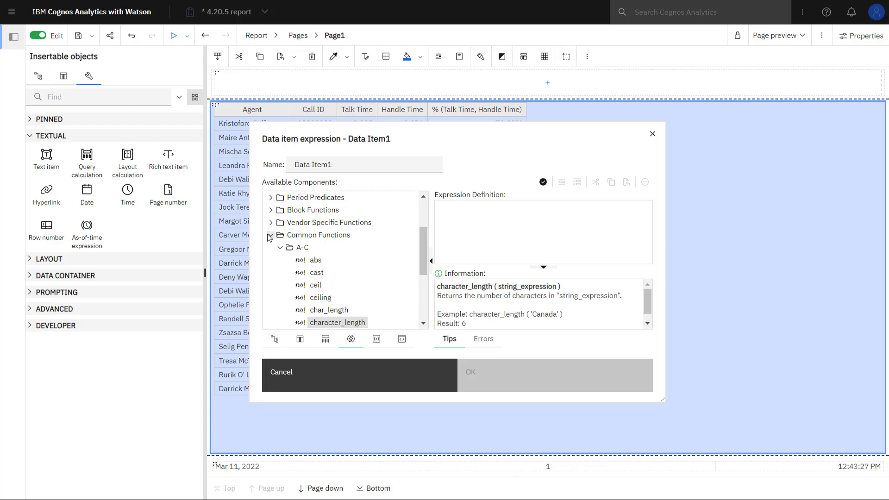
pyautogui.click(272, 344)
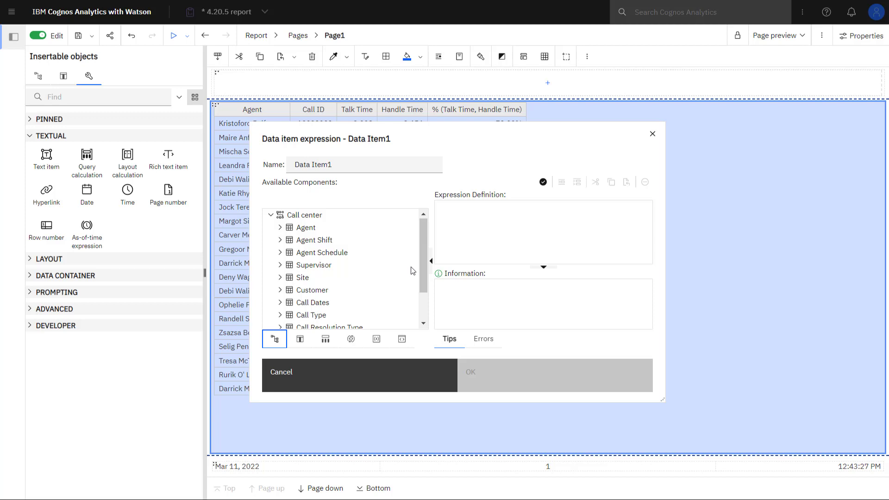
# Define Cost per call as Hourly_Rate / 3600 * Handle Time and confirm it.
pyautogui.click(279, 229)
pyautogui.scroll(-3, 280, 256)
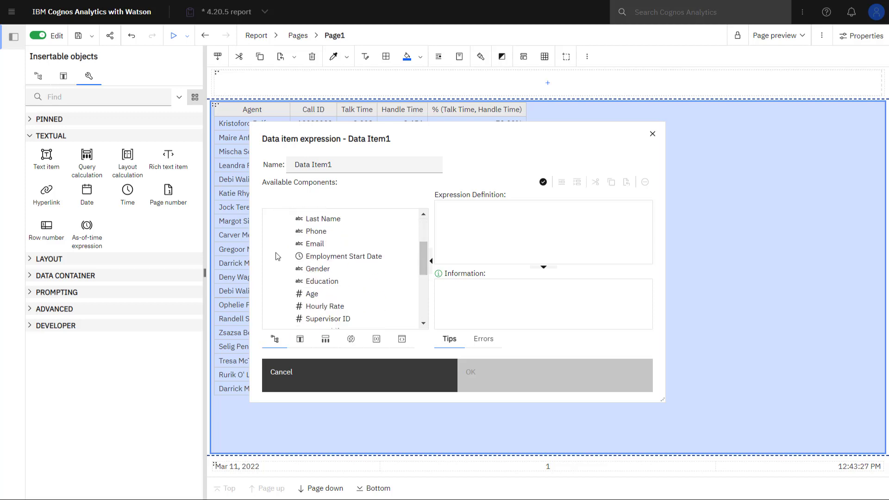
pyautogui.scroll(-2, 280, 258)
pyautogui.moveTo(324, 261); pyautogui.dragTo(452, 219)
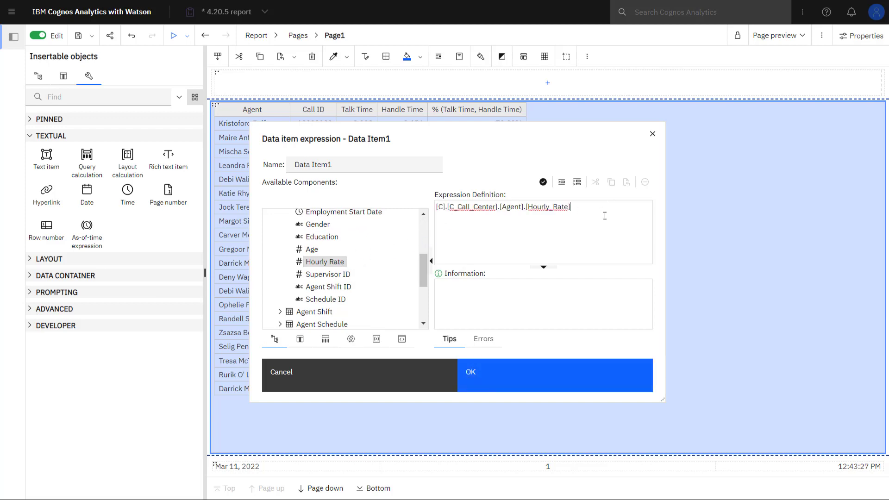
pyautogui.write('/ 3')
pyautogui.write('600')
pyautogui.write(' *')
pyautogui.moveTo(423, 271); pyautogui.dragTo(426, 335)
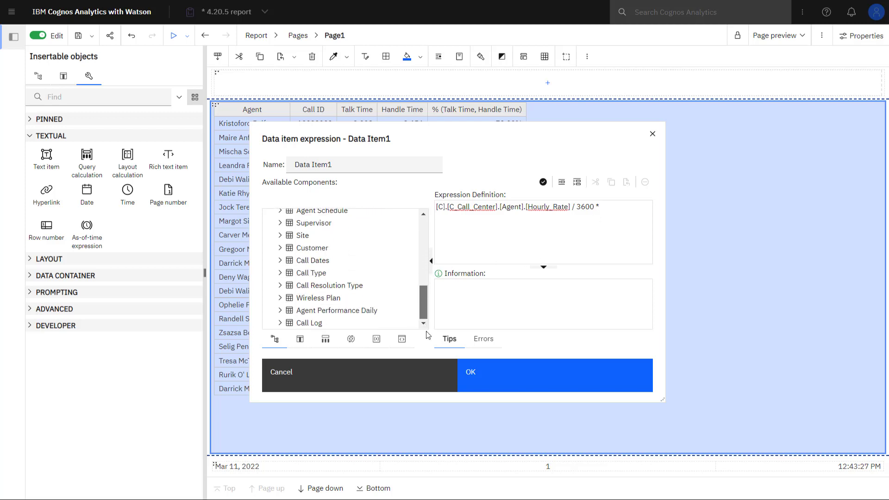
pyautogui.click(280, 323)
pyautogui.scroll(-3, 363, 284)
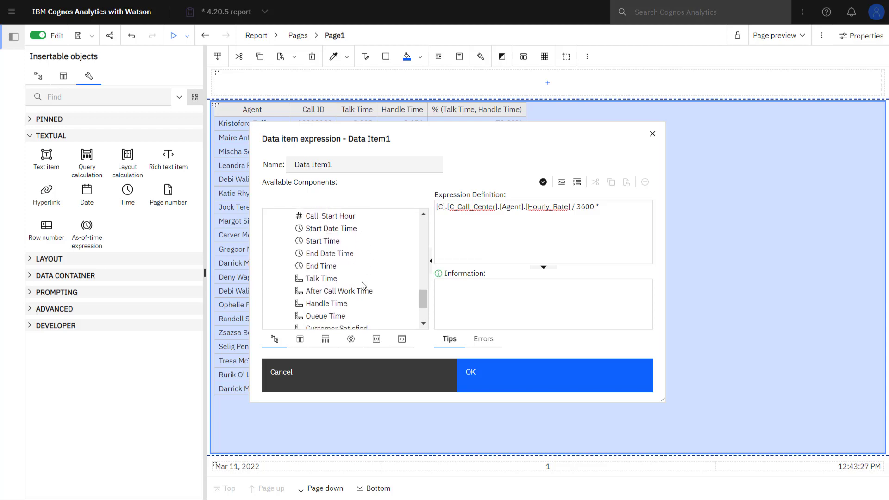
pyautogui.scroll(-2, 363, 287)
pyautogui.moveTo(333, 241); pyautogui.dragTo(621, 205)
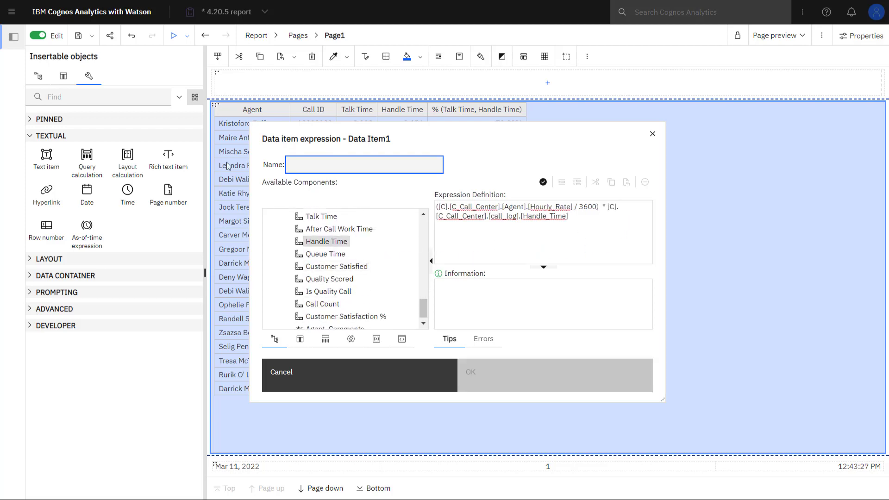
pyautogui.write('Cost per call')
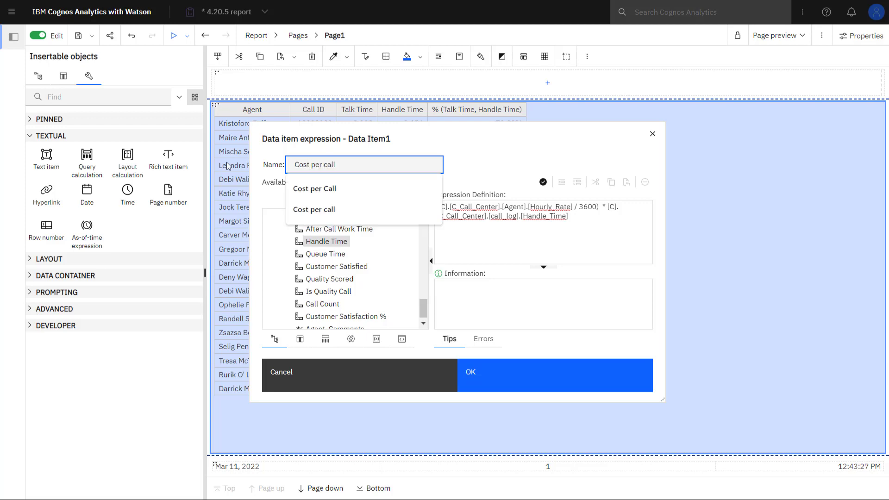
pyautogui.click(540, 372)
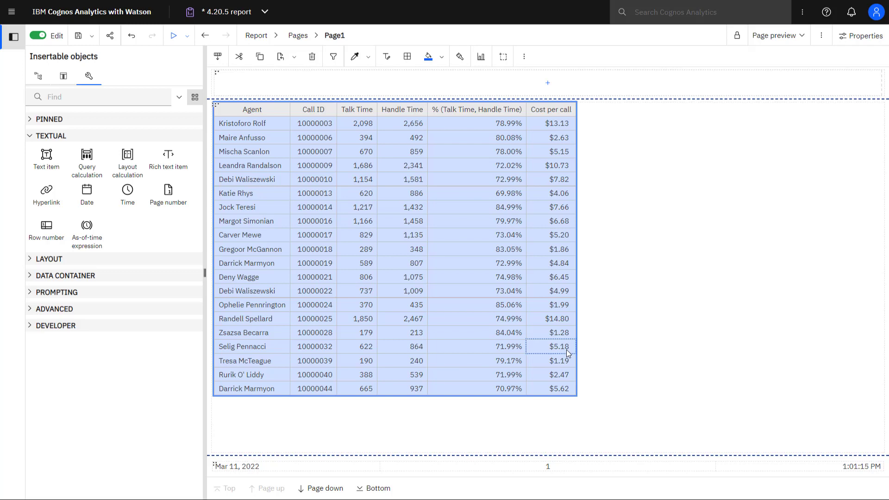
# Insert the Agent table's Employment Start Date between the Agent and Call ID columns.
pyautogui.click(566, 350)
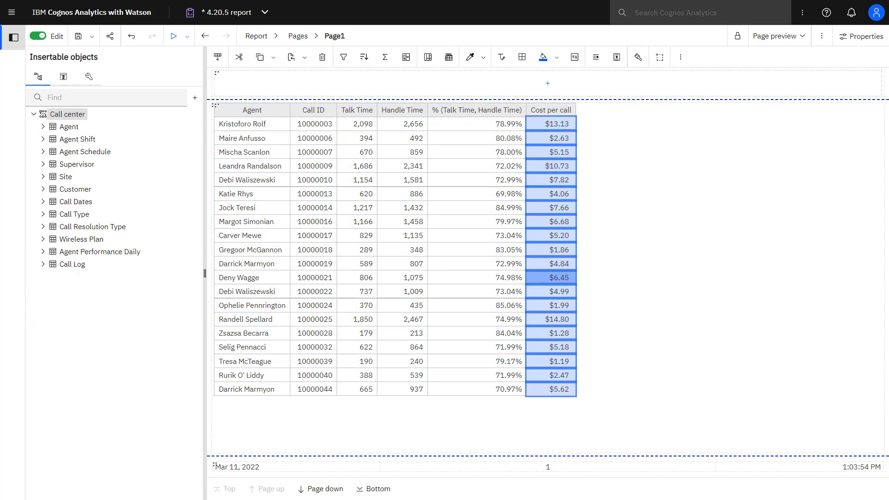
pyautogui.click(43, 128)
pyautogui.moveTo(105, 239)
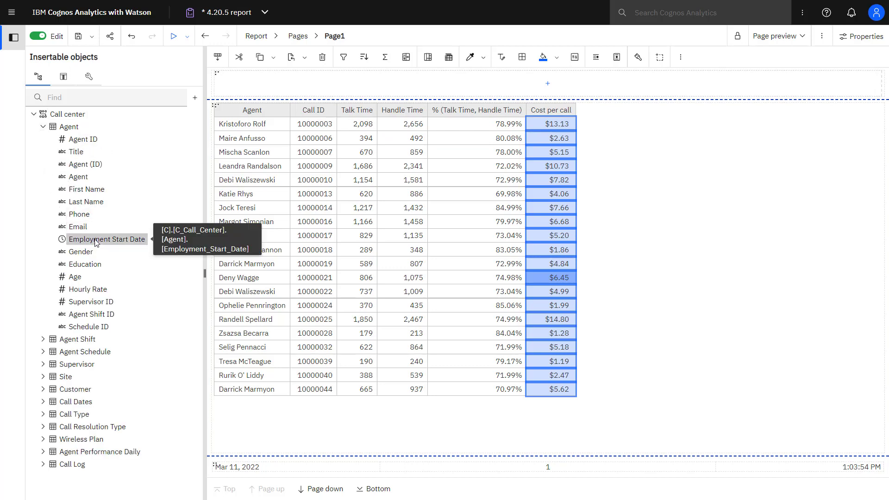
pyautogui.moveTo(95, 242); pyautogui.dragTo(280, 239)
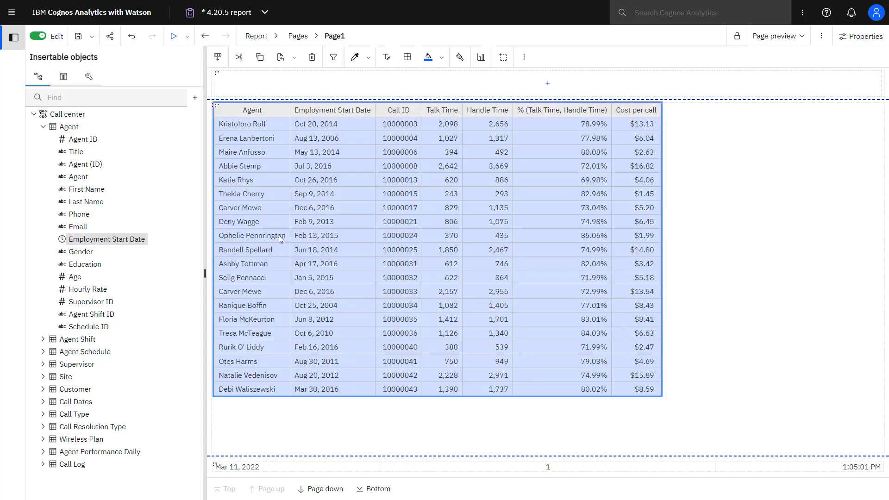
# Replace Employment Start Date with a custom Year calculation named Hire Year.
pyautogui.click(329, 276)
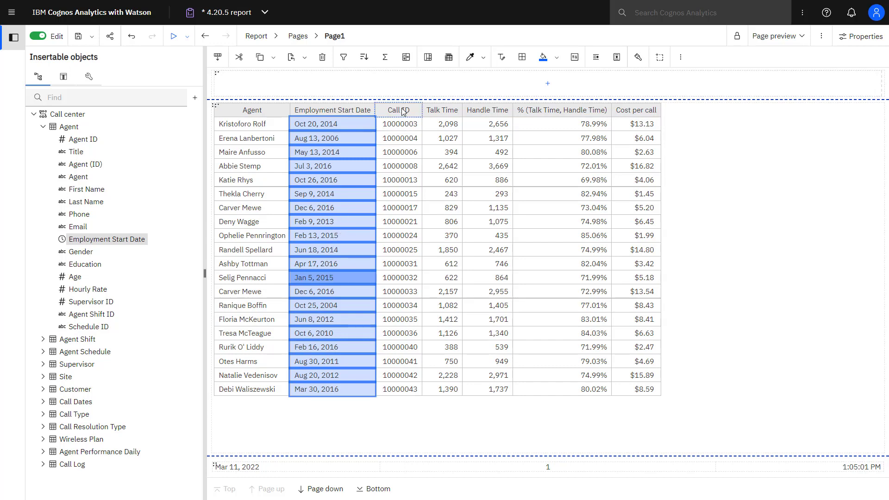
pyautogui.click(406, 59)
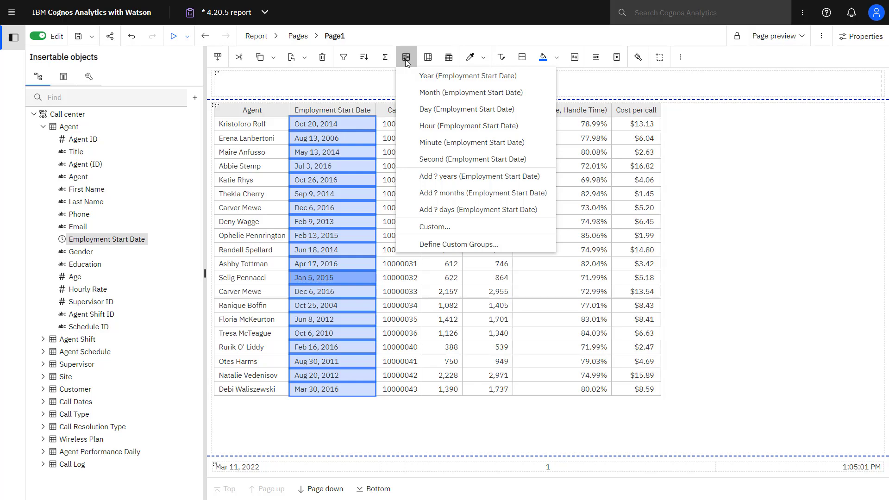
pyautogui.click(433, 230)
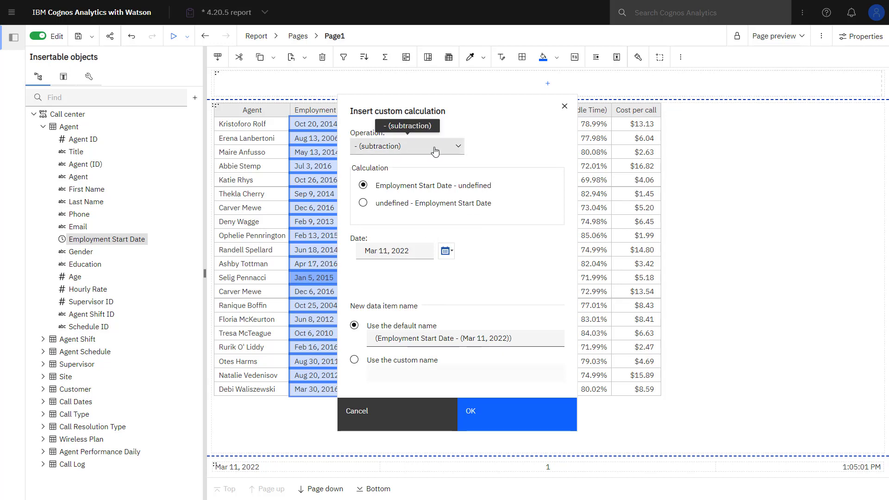
pyautogui.click(459, 147)
pyautogui.click(405, 183)
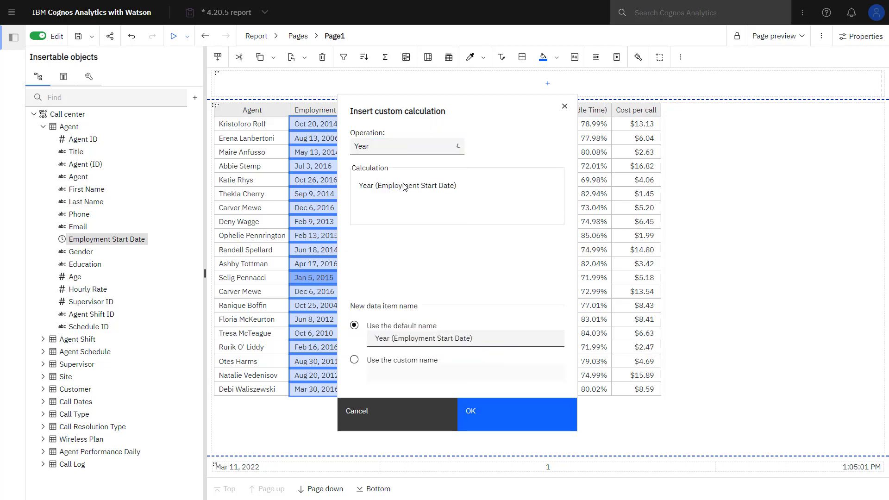
pyautogui.click(354, 360)
pyautogui.write('Hire Year')
pyautogui.click(400, 399)
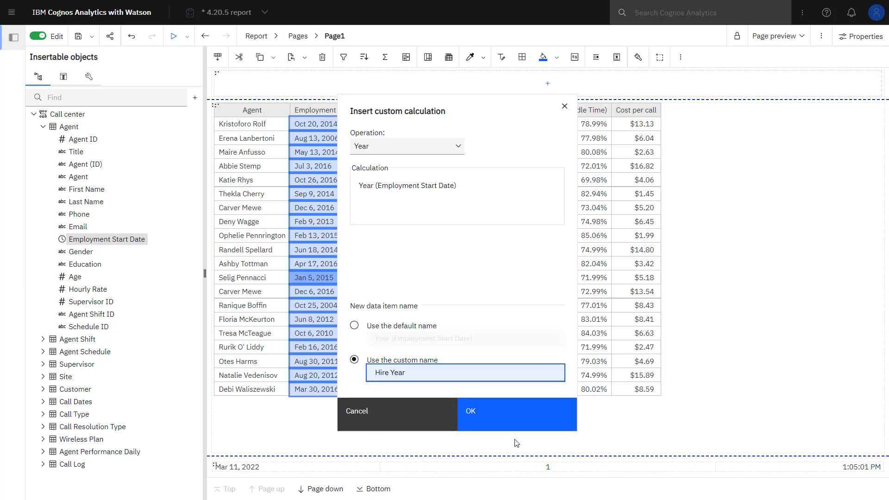
pyautogui.click(509, 422)
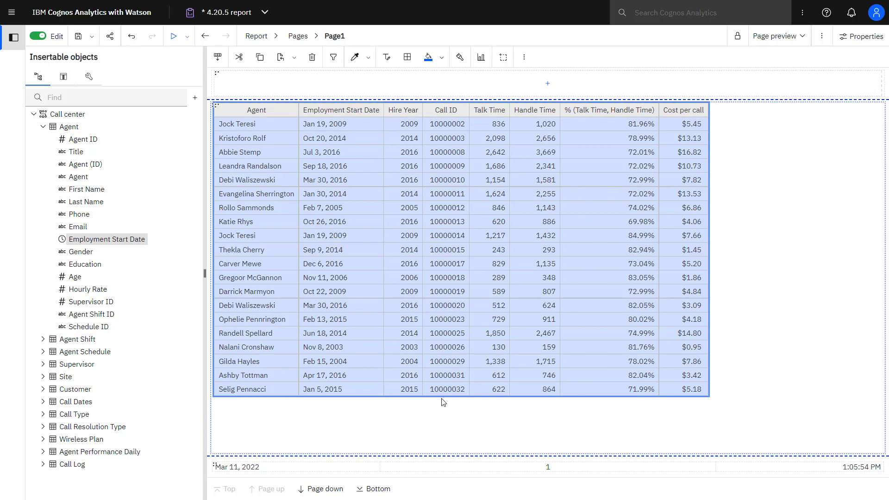
pyautogui.click(340, 369)
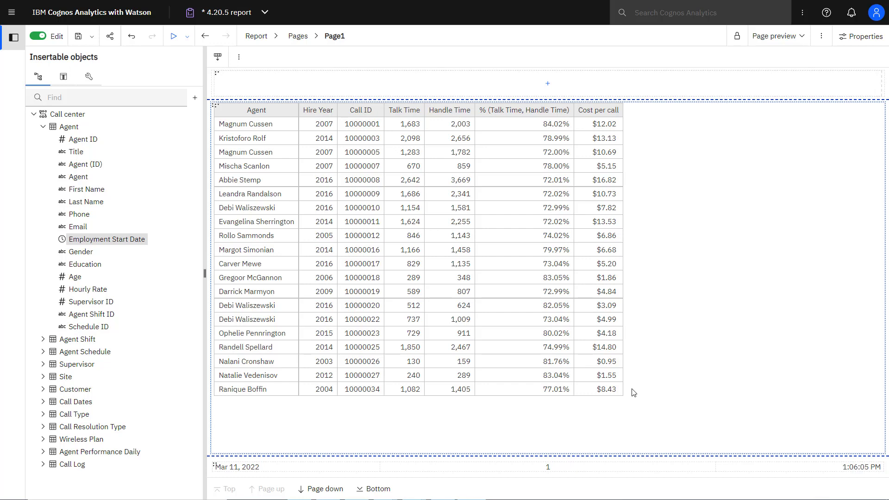
# Start custom groups on Hire Year with an 'old times' range up to 2010.
pyautogui.click(317, 333)
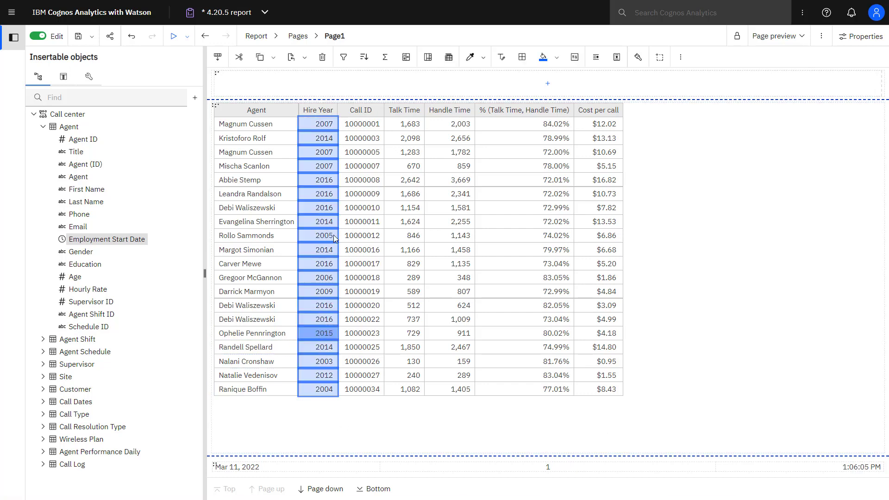
pyautogui.click(406, 59)
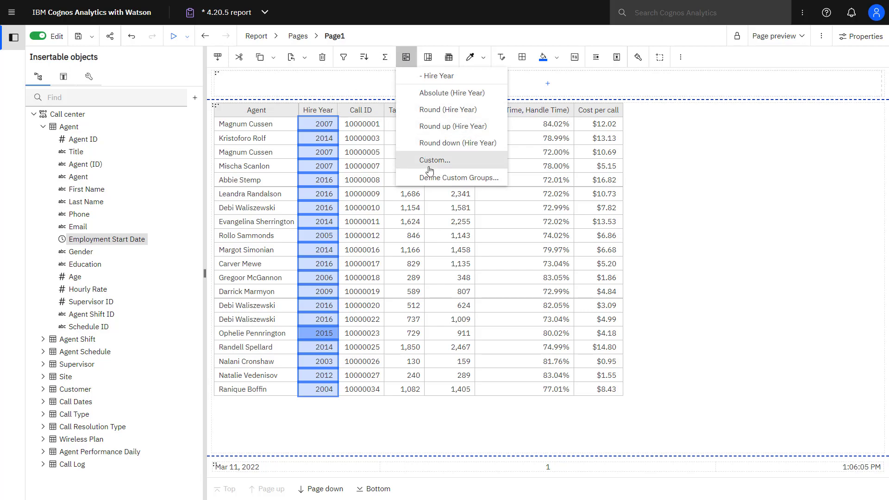
pyautogui.click(438, 178)
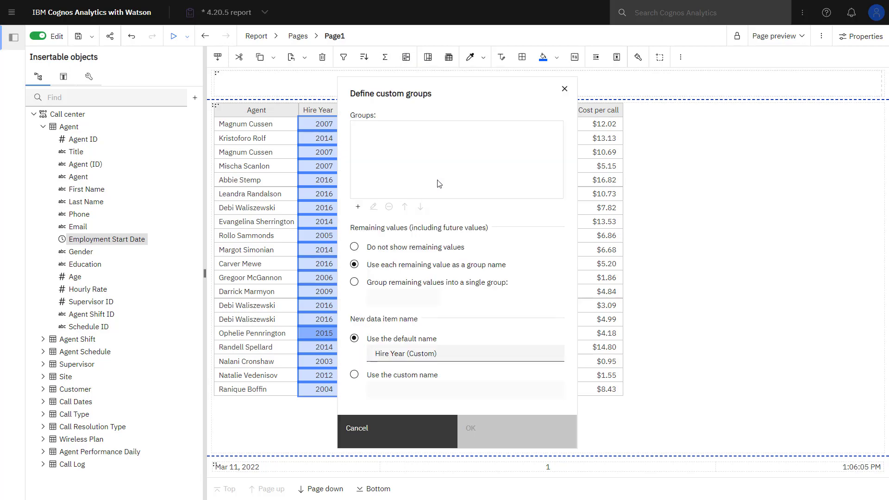
pyautogui.click(358, 207)
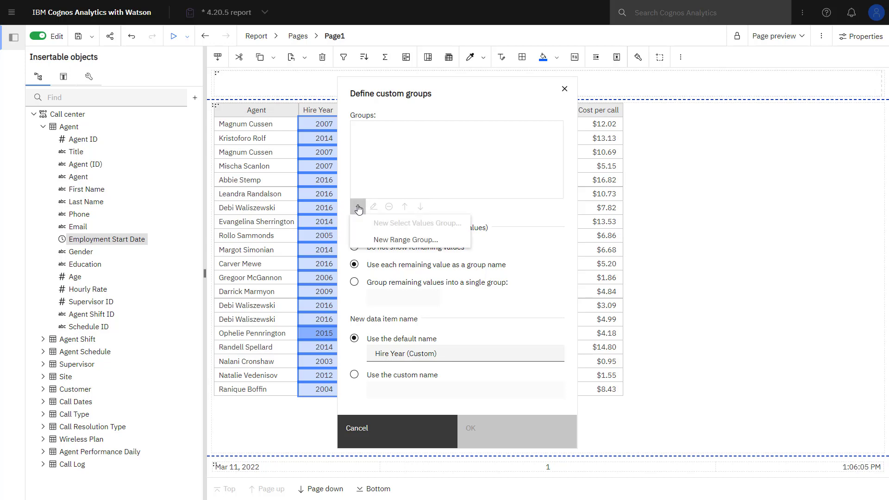
pyautogui.click(389, 239)
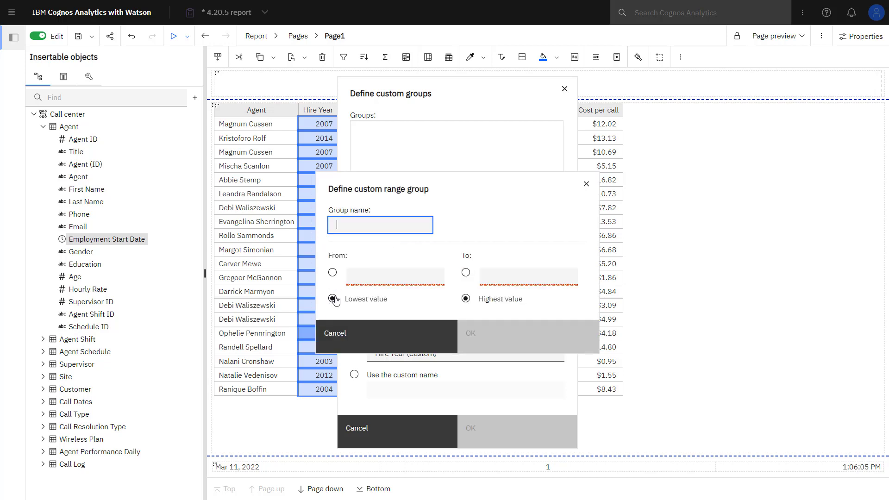
pyautogui.click(507, 276)
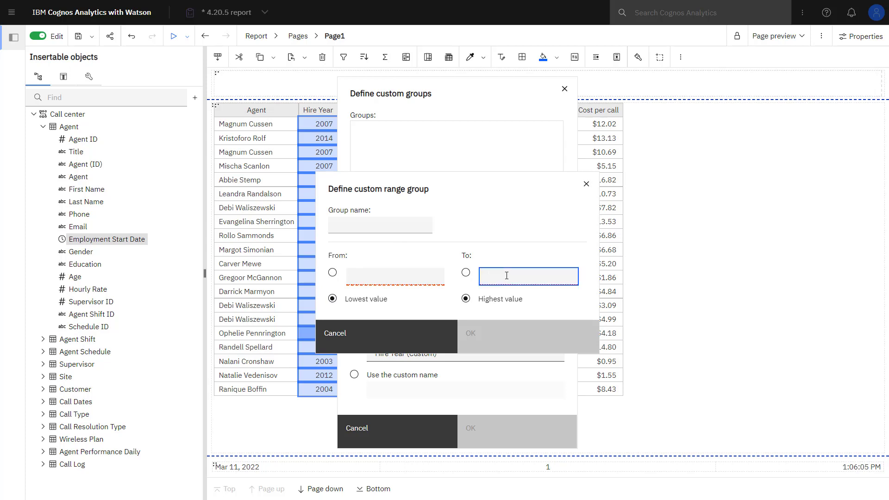
pyautogui.write('2010')
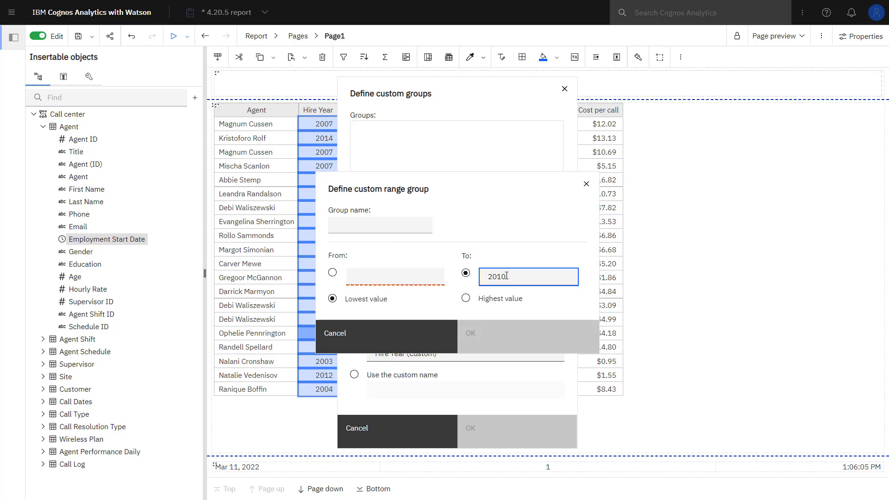
pyautogui.click(382, 222)
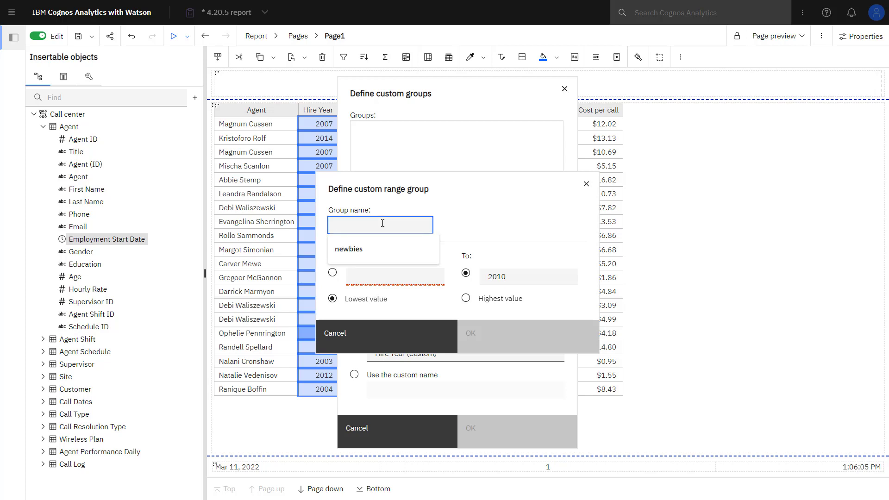
pyautogui.write('old')
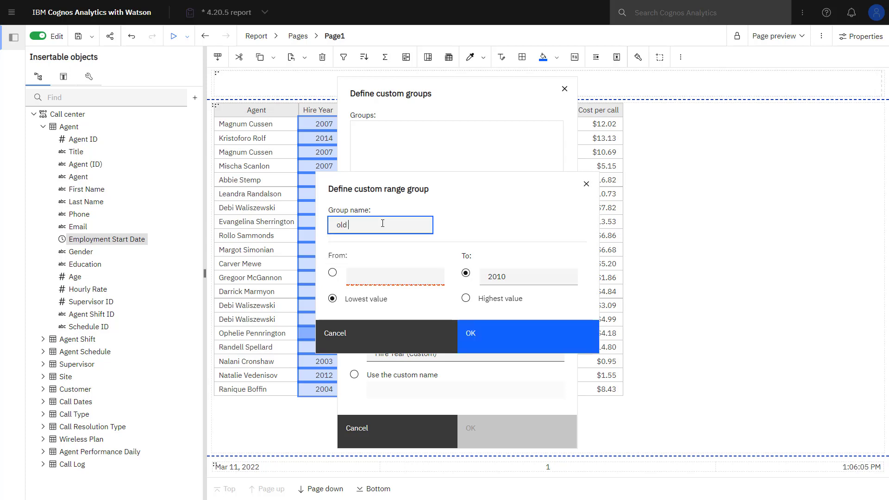
pyautogui.write(' times')
pyautogui.click(468, 334)
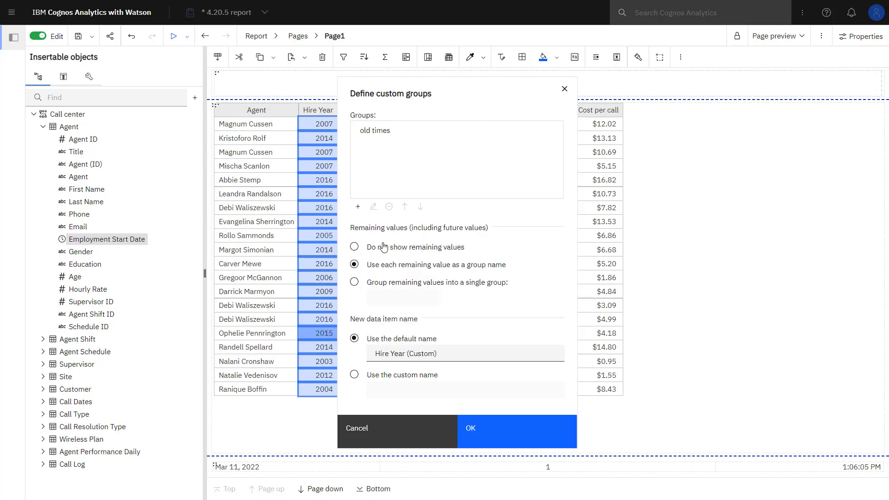
# Add a 'newbies' range group from 2011 to the highest year.
pyautogui.click(357, 206)
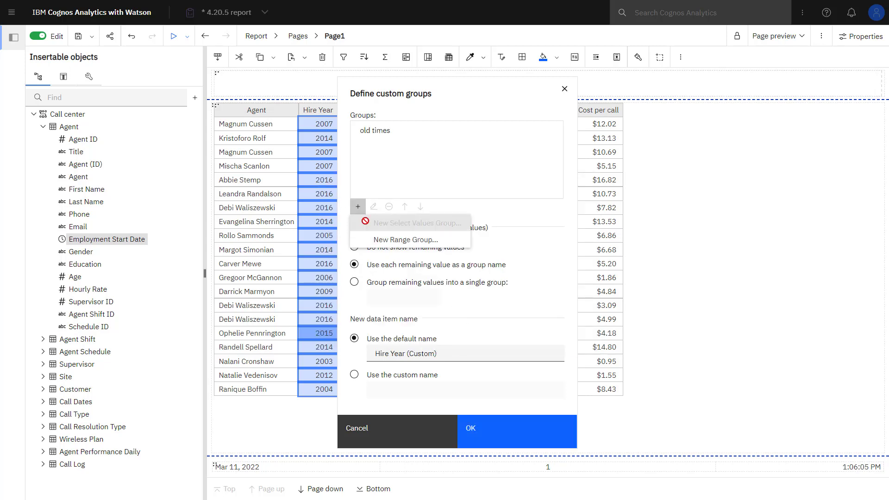
pyautogui.click(378, 240)
pyautogui.write('new')
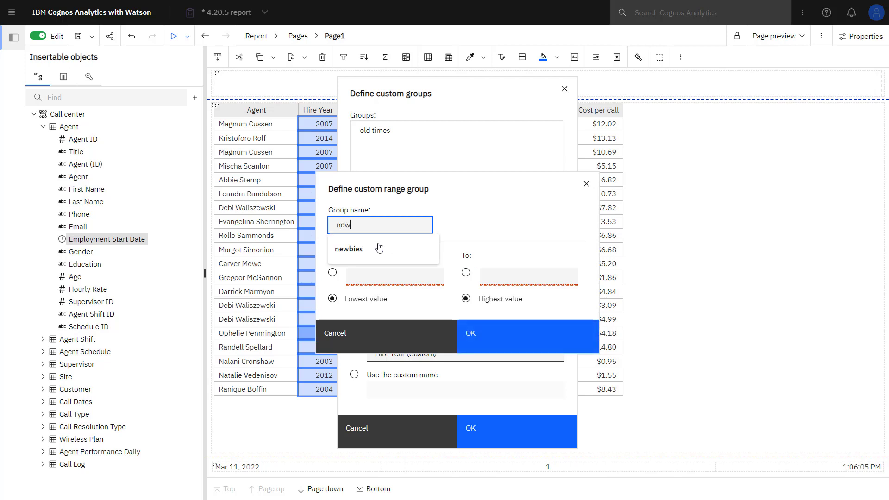
pyautogui.write('bies')
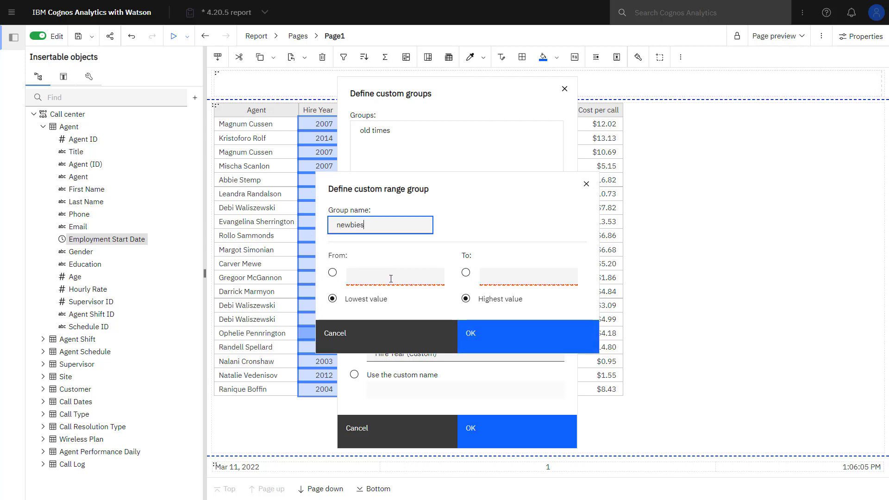
pyautogui.click(389, 278)
pyautogui.click(332, 273)
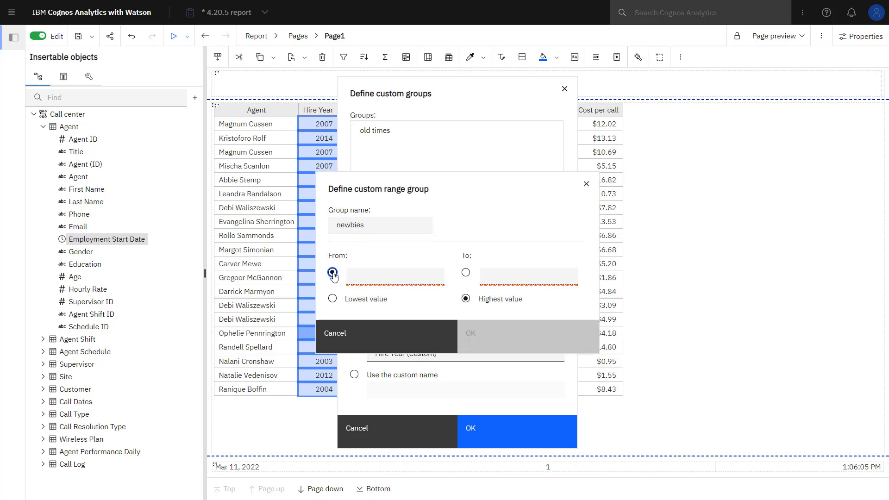
pyautogui.write('2011')
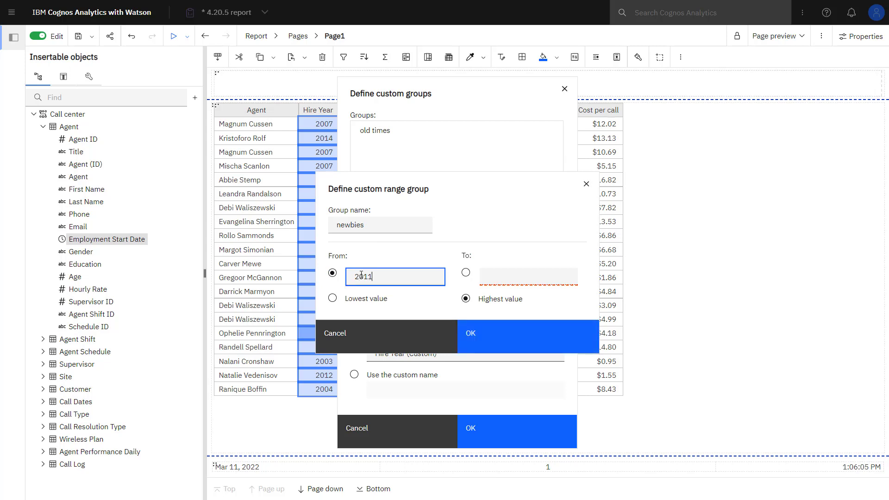
pyautogui.click(481, 339)
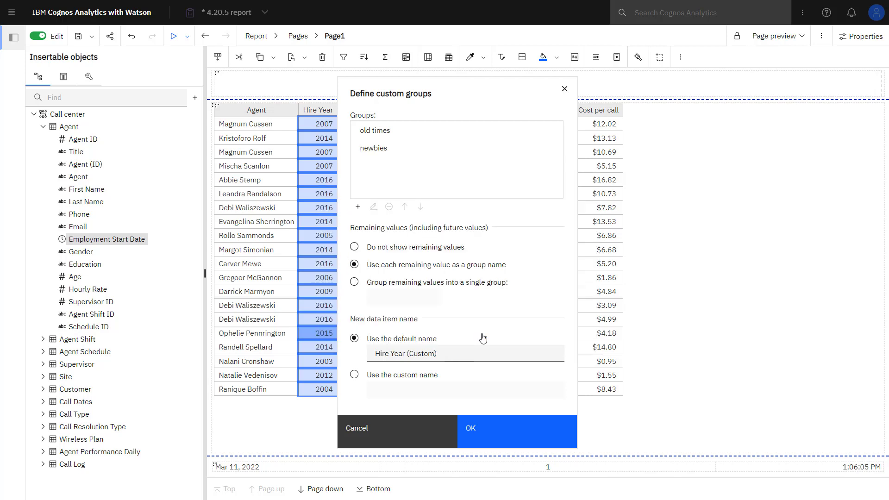
# Name the grouped item 'demographics' and apply the custom groups.
pyautogui.click(354, 375)
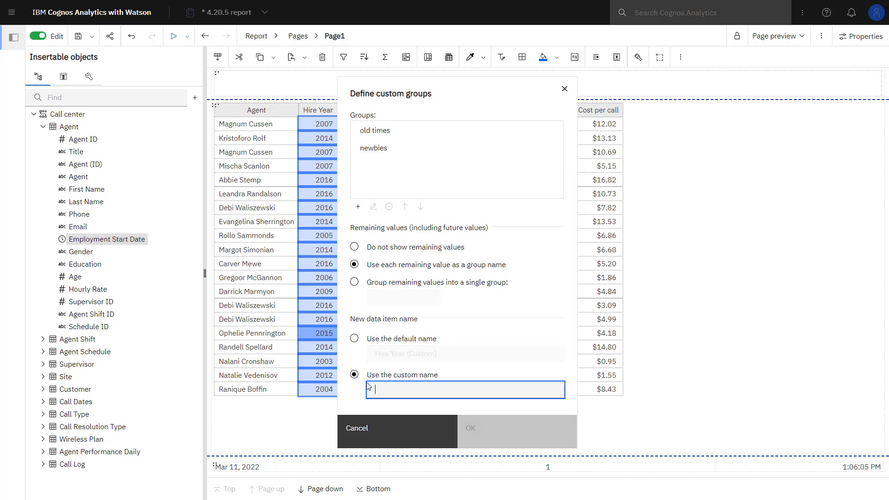
pyautogui.click(382, 389)
pyautogui.write('de')
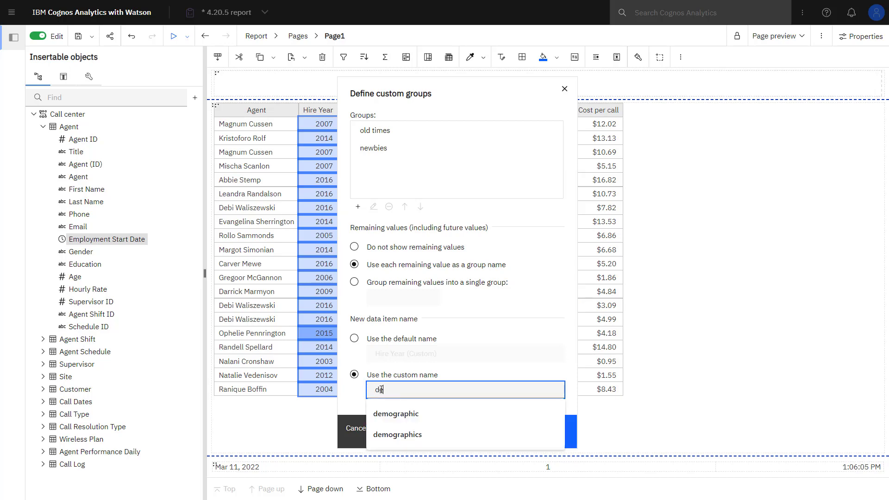
pyautogui.write('mographics')
pyautogui.click(393, 435)
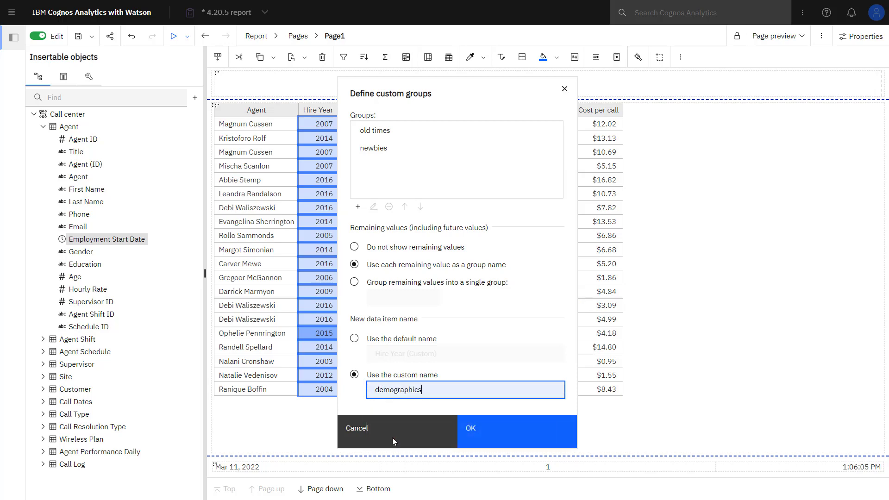
pyautogui.click(514, 439)
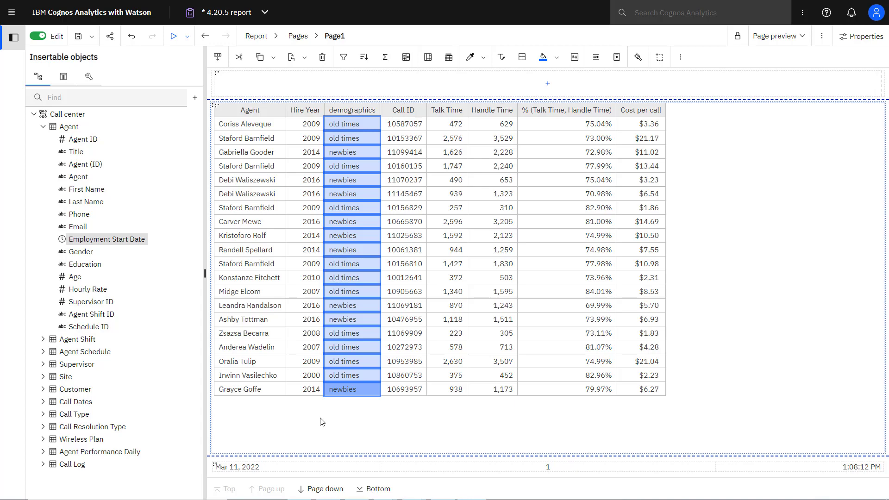
# Show the Toolbox of insertable objects beside the demographics list.
pyautogui.click(91, 77)
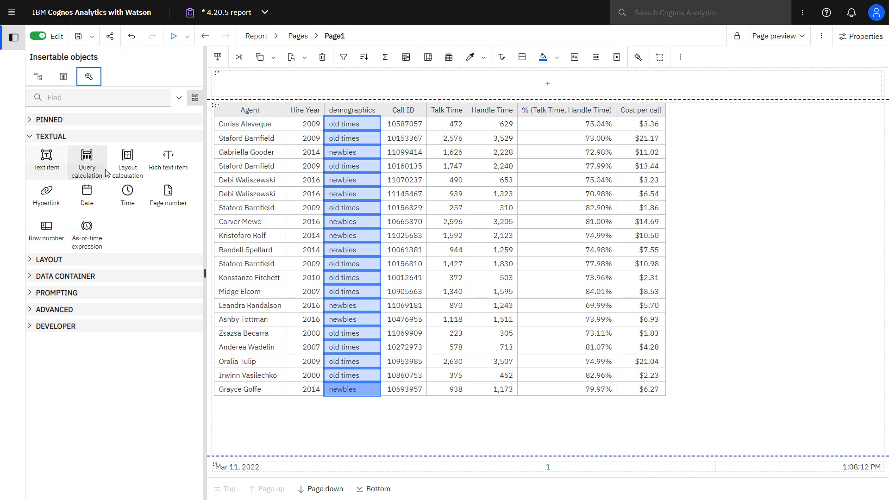
# Place a Layout calculation with the expression ReportName() in the page header.
pyautogui.click(126, 164)
pyautogui.moveTo(126, 164); pyautogui.dragTo(221, 81)
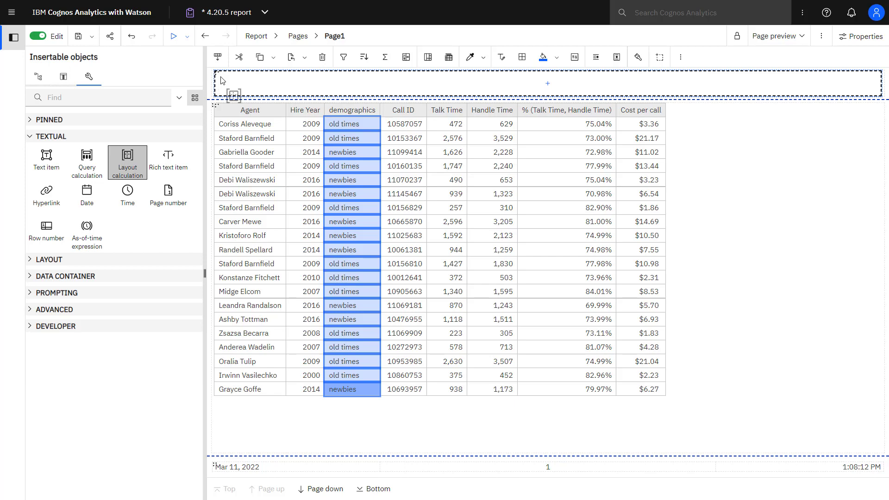
pyautogui.moveTo(221, 81); pyautogui.dragTo(221, 80)
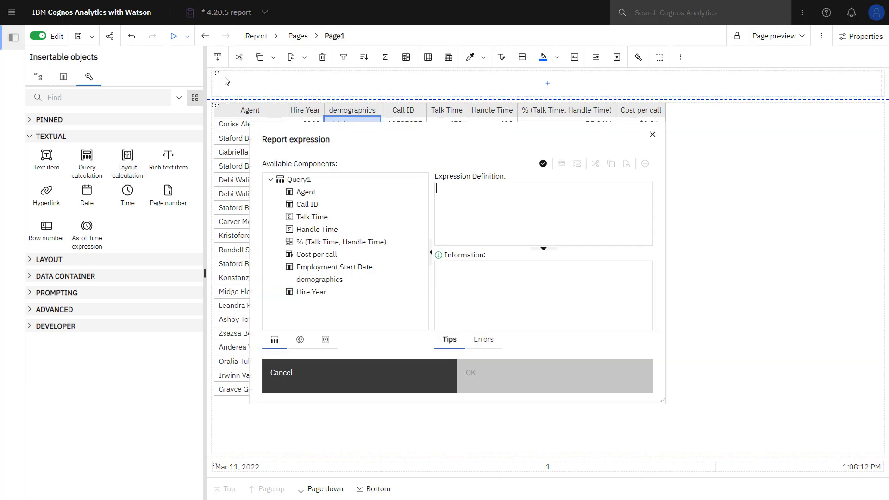
pyautogui.click(300, 339)
pyautogui.click(271, 217)
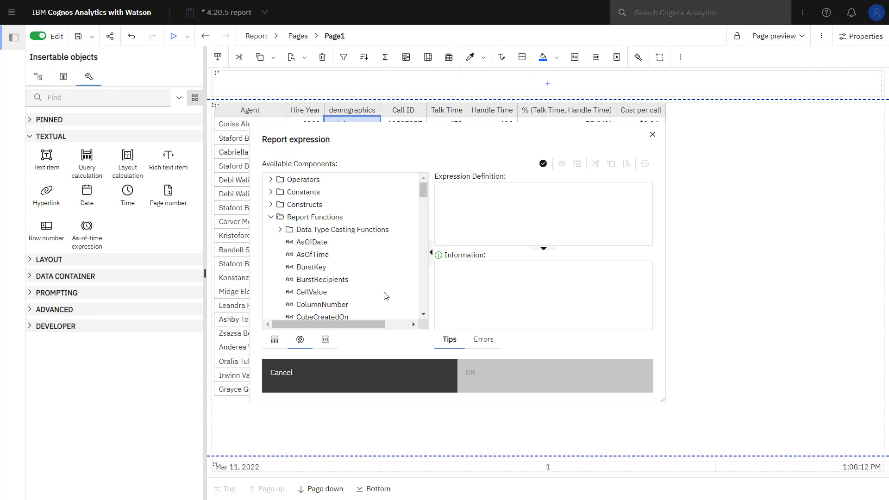
pyautogui.scroll(-2, 384, 258)
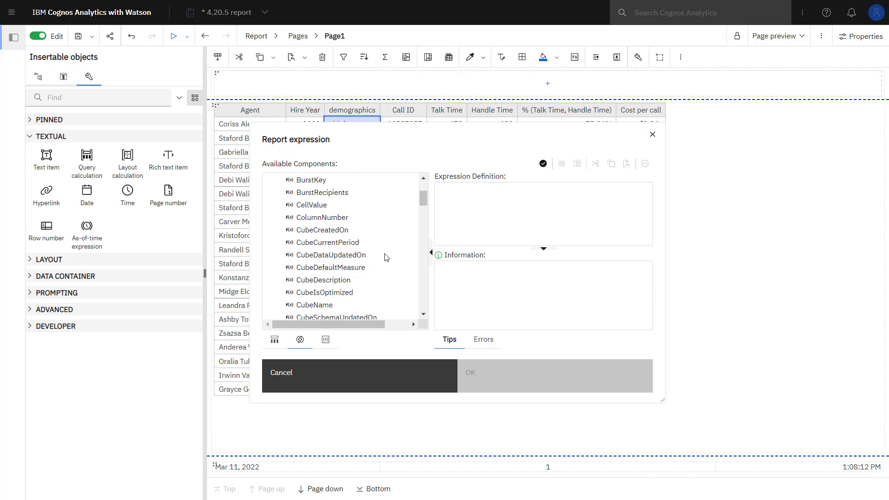
pyautogui.scroll(-2, 385, 257)
pyautogui.scroll(-2, 384, 257)
pyautogui.scroll(-2, 384, 257)
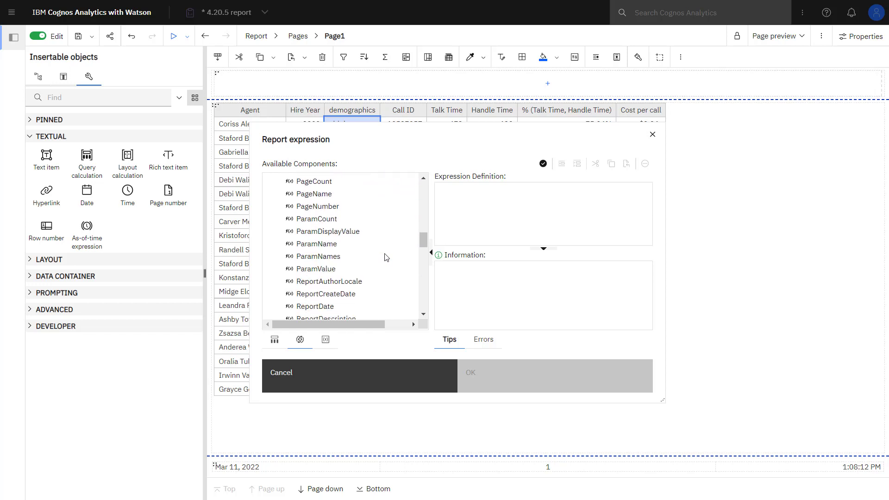
pyautogui.scroll(-2, 384, 257)
pyautogui.moveTo(303, 280); pyautogui.dragTo(488, 230)
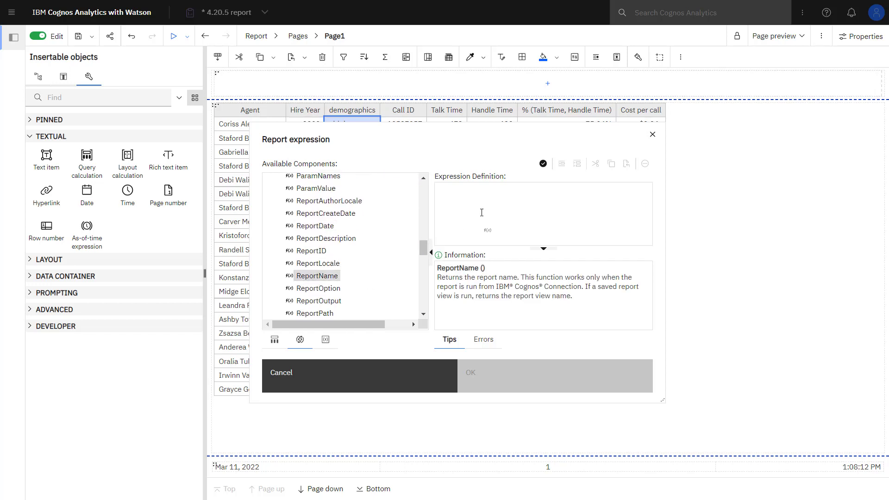
pyautogui.click(484, 377)
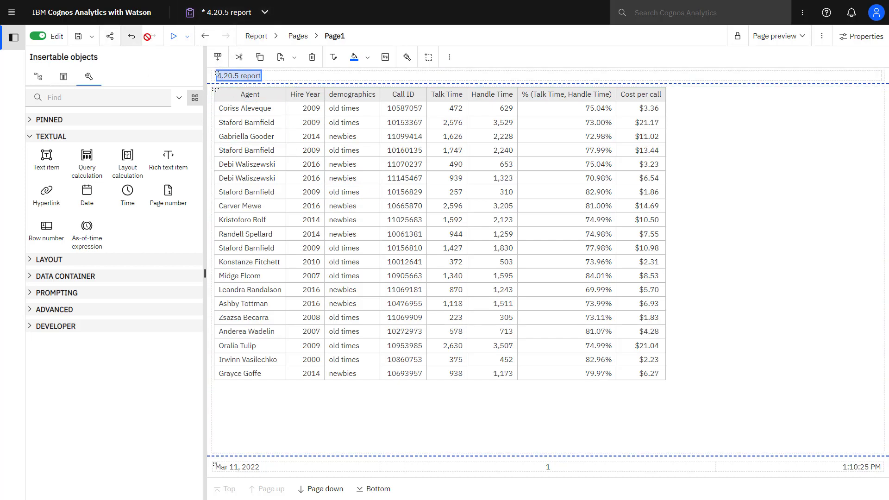
# Run the report to view the 4.20.5 report header above the list.
pyautogui.click(176, 39)
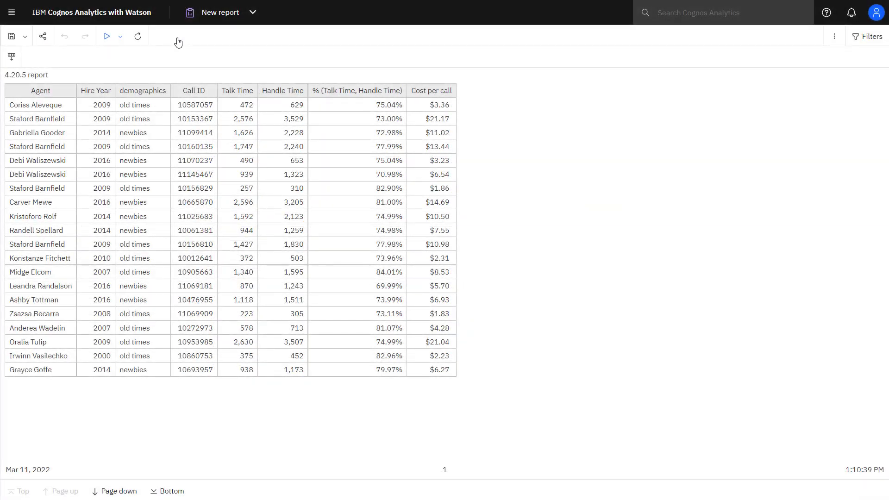